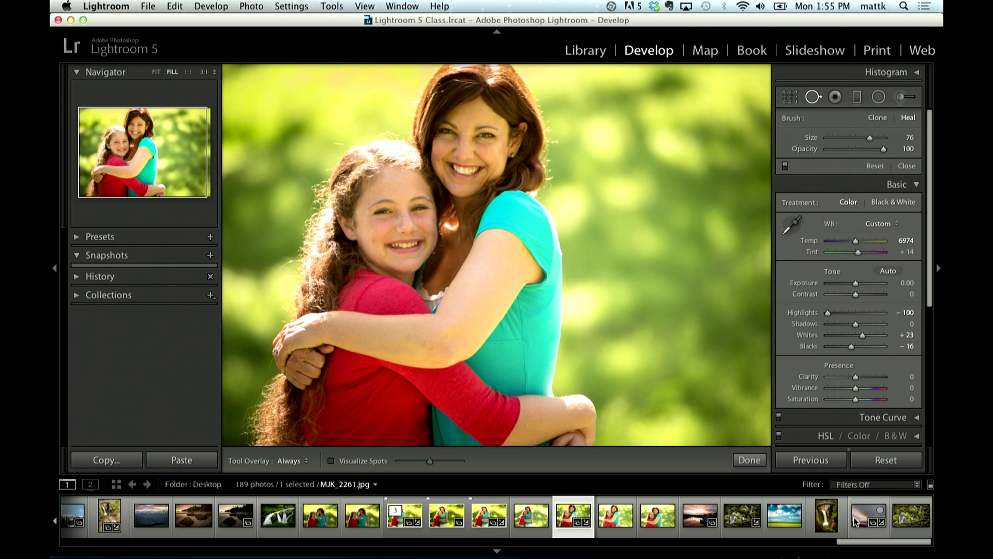
Step: After previewing the waterfall photo, open MJK_2171 and raise Exposure to +1.10
left_click(824, 517)
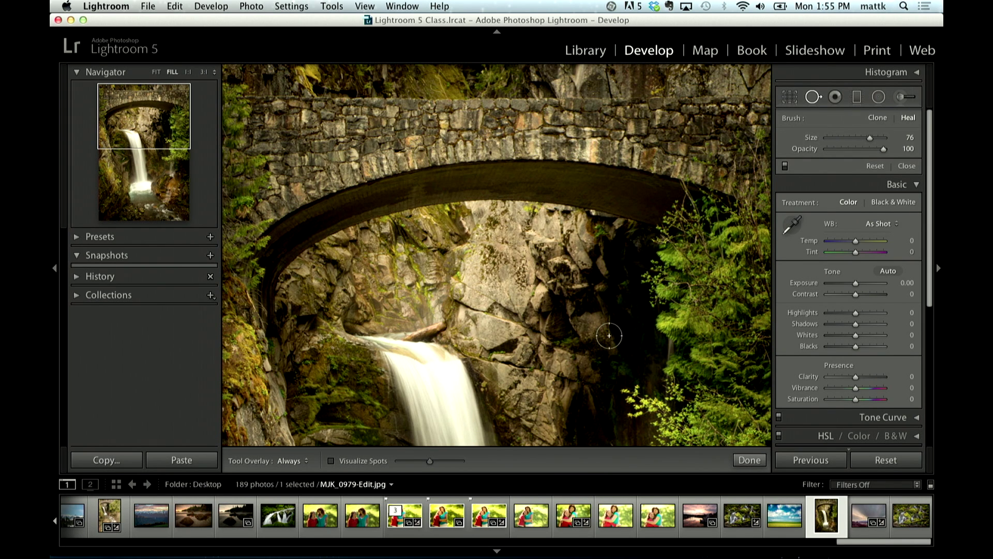
key("z")
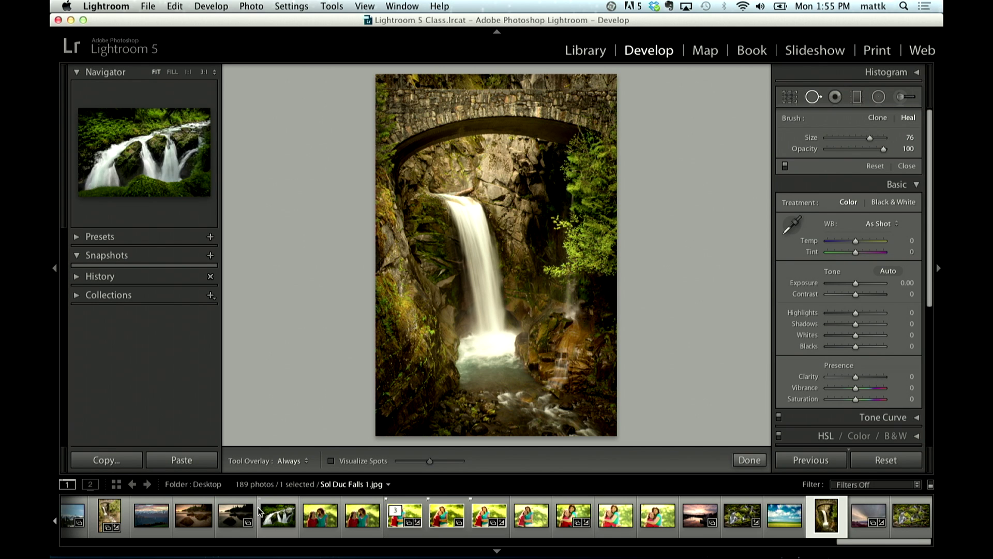
left_click(233, 516)
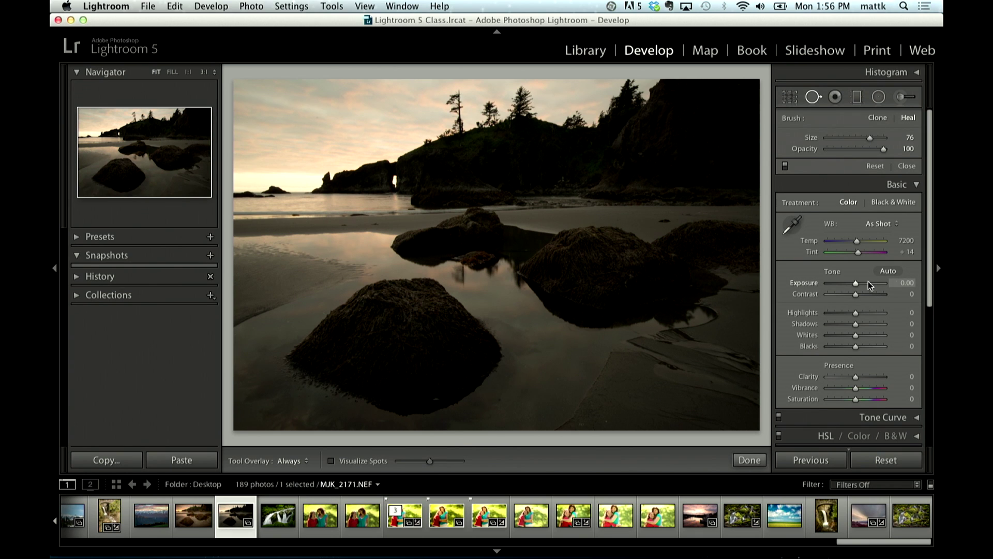
left_click_drag(869, 285, 789, 308)
Step: Zoom in to 1:1 and pan to the hillside base of the beach photo
key("super+equal")
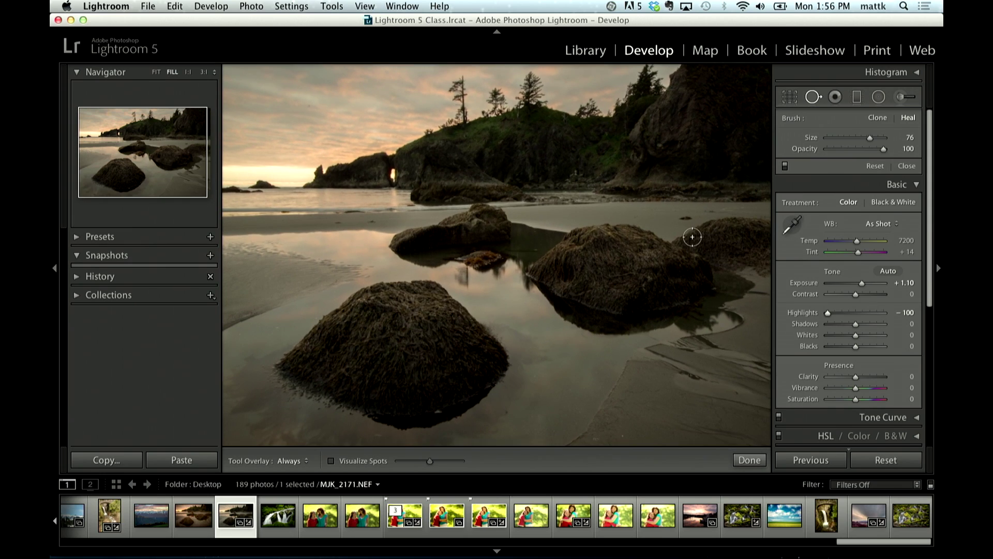
key("super+equal")
left_click_drag(728, 251, 280, 128)
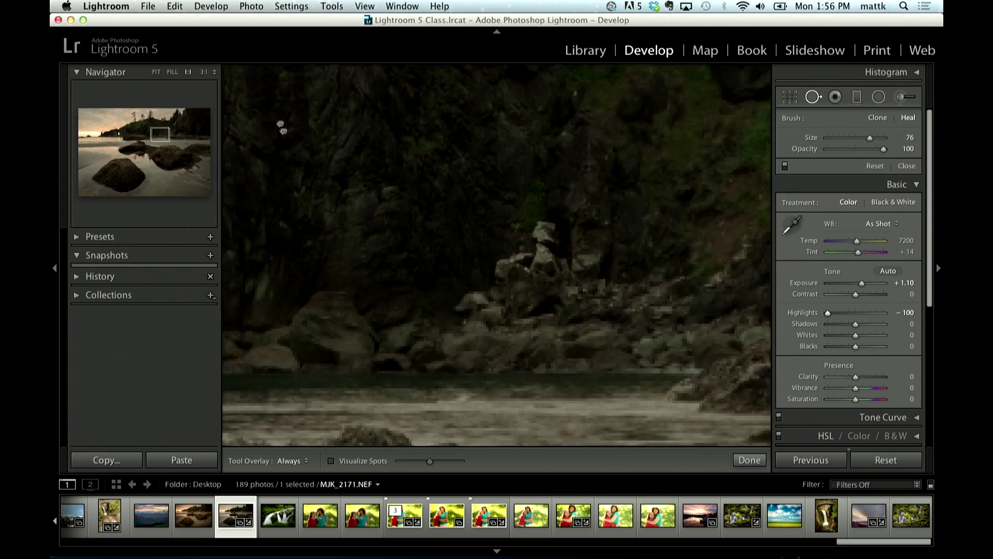
Step: Pan to the seaweed clump on the sand and heal it away
left_click_drag(566, 328, 537, 72)
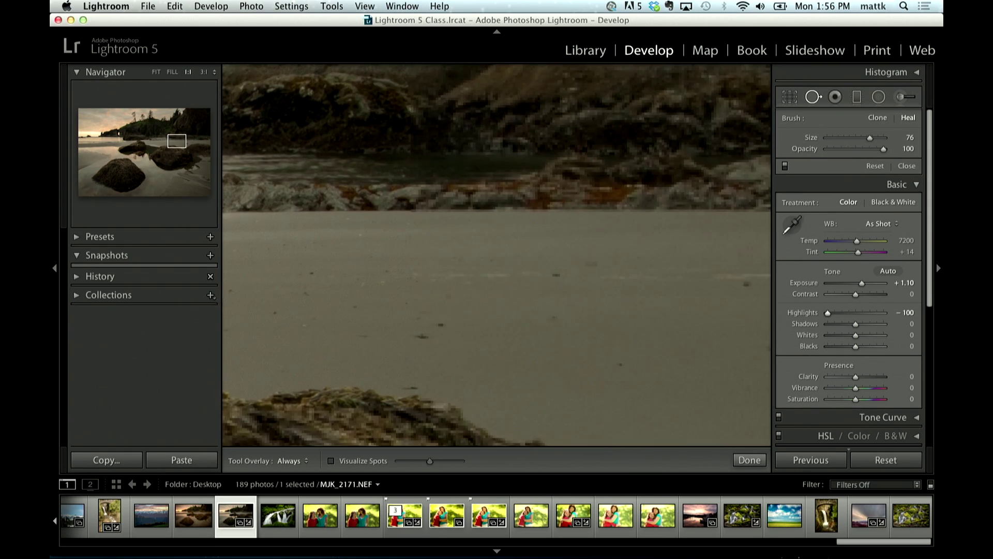
left_click_drag(634, 269, 510, 226)
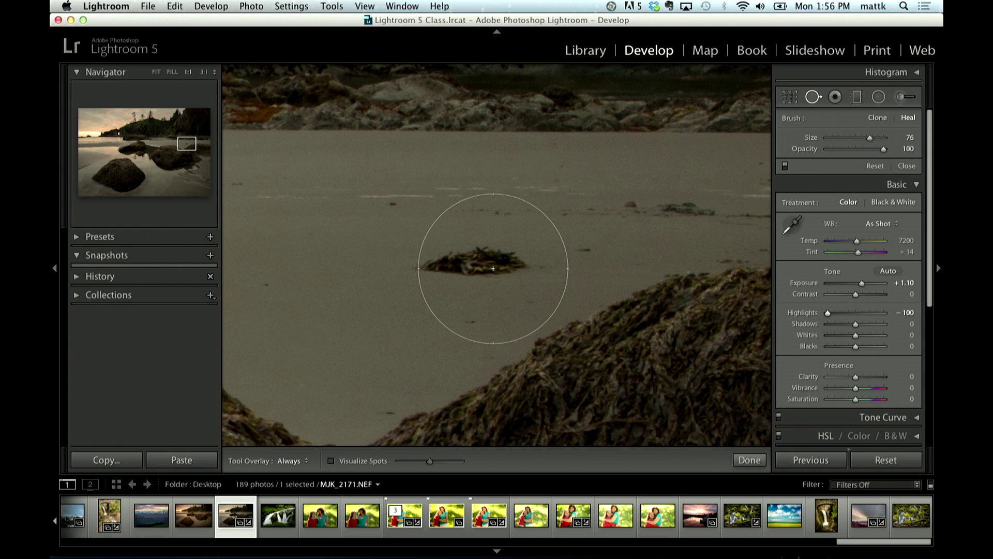
scroll(493, 268, "down", 5)
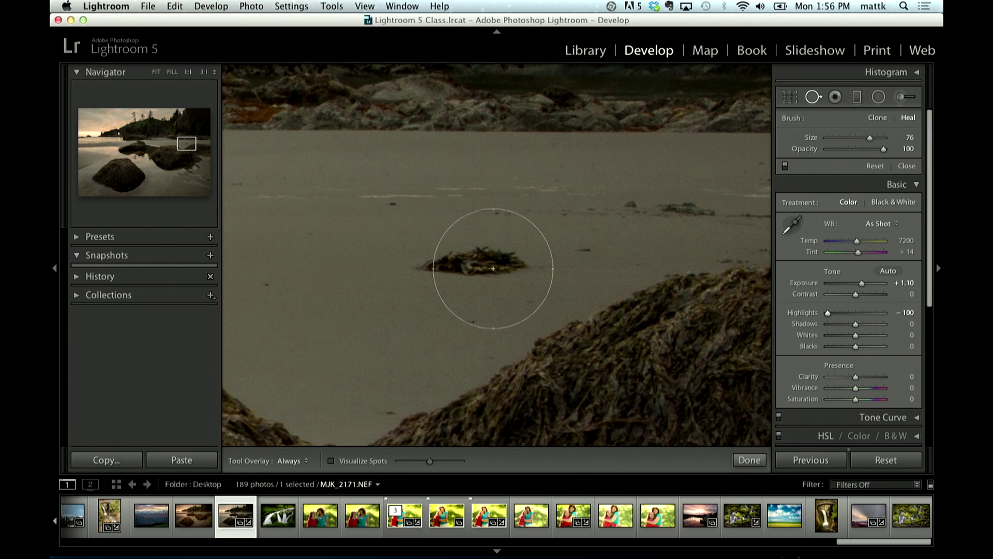
scroll(493, 268, "down", 4)
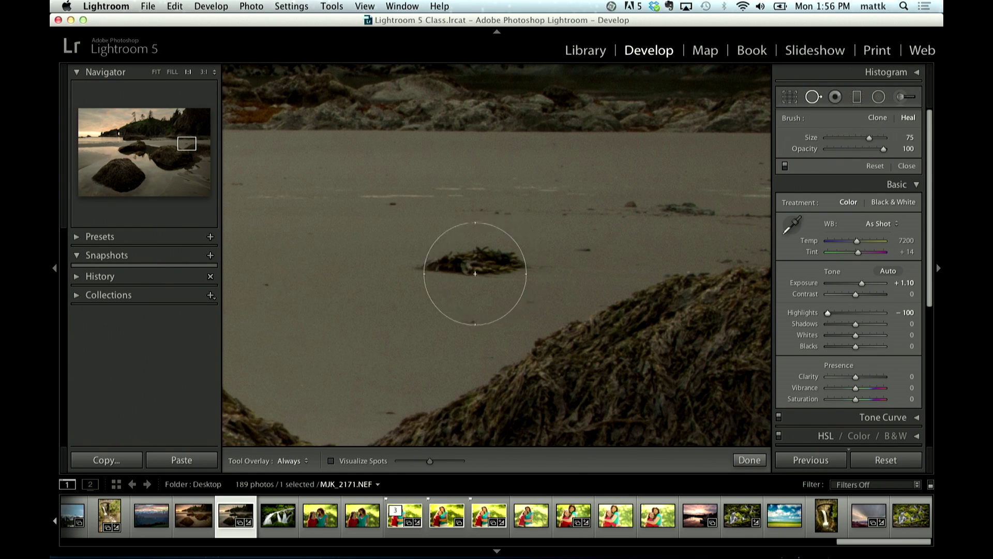
scroll(475, 273, "up", 3)
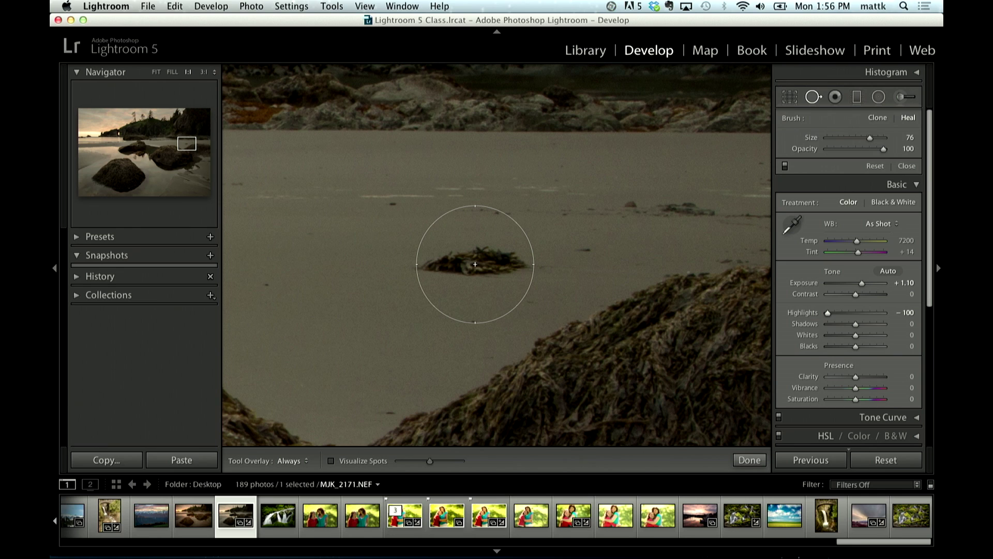
left_click(475, 264)
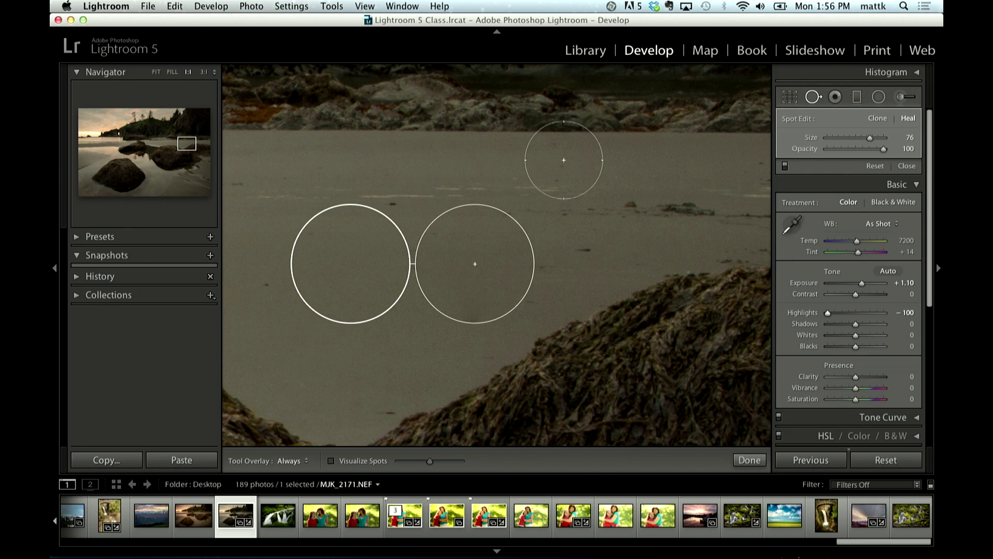
Step: Heal a strip across the beach sand, then open portrait MJK_2604 fitted to view
scroll(574, 171, "down", 3)
mouse_move(629, 179)
left_mouse_down()
mouse_move(581, 166)
mouse_move(374, 161)
left_mouse_up()
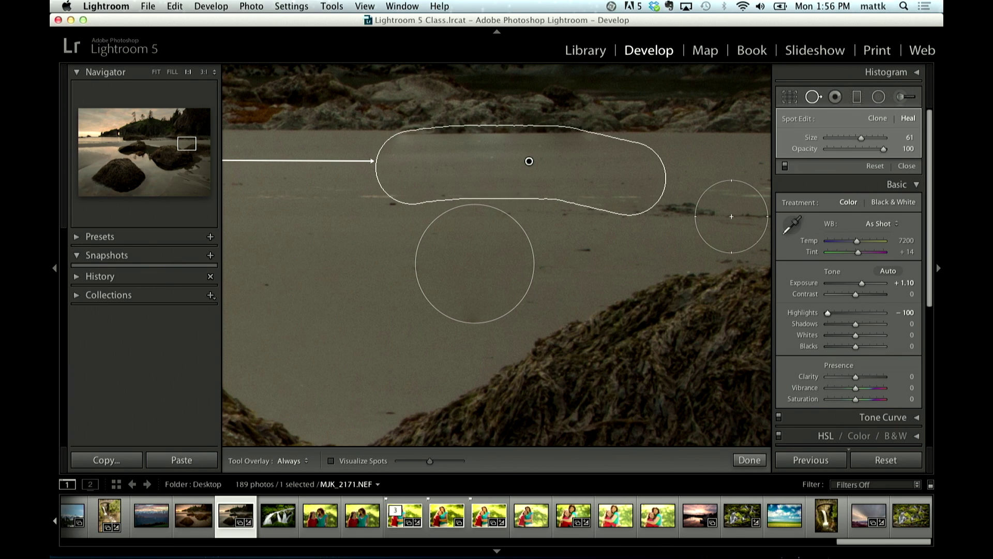
left_click(574, 517)
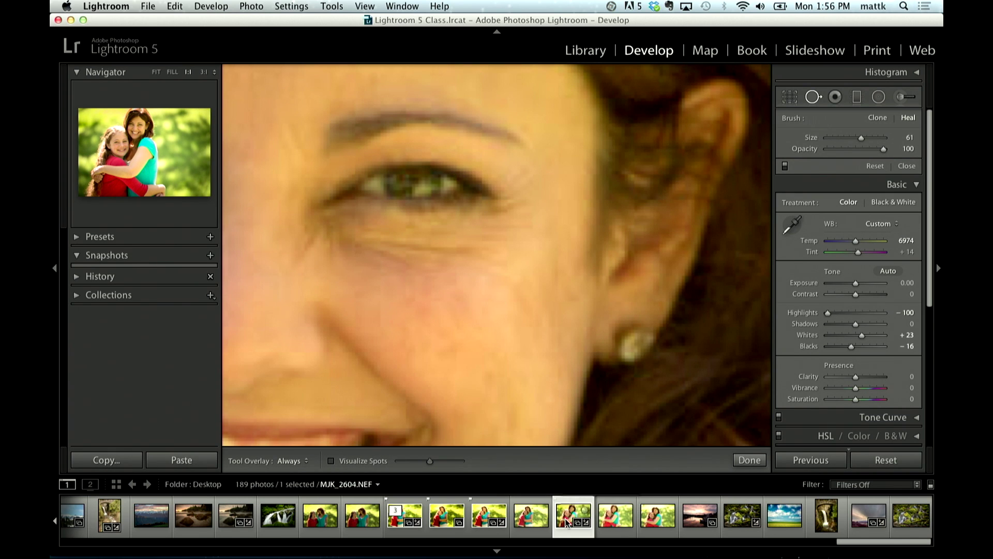
key("z")
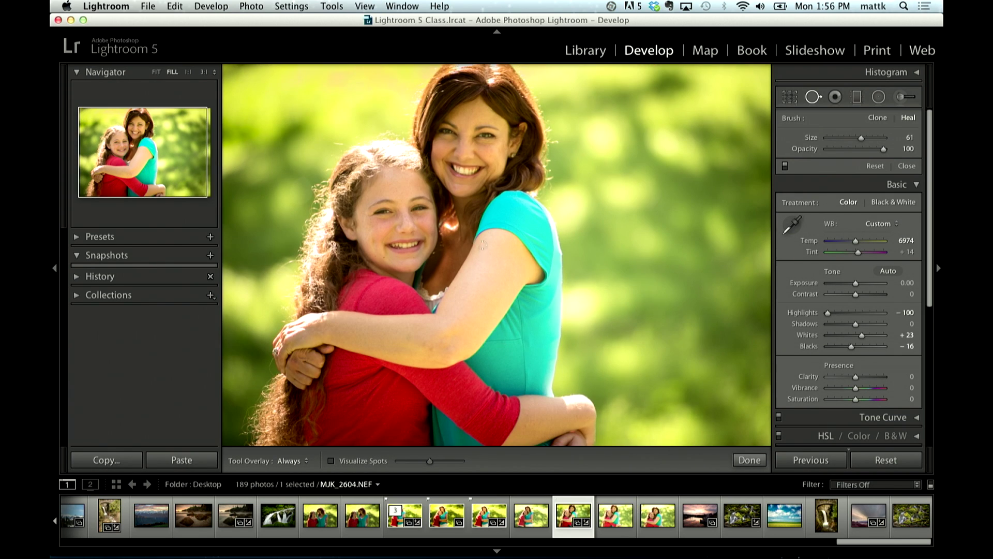
Step: Zoom to 1:1 on the woman's eye and paint a size-40 heal along the under-eye circle
key("z")
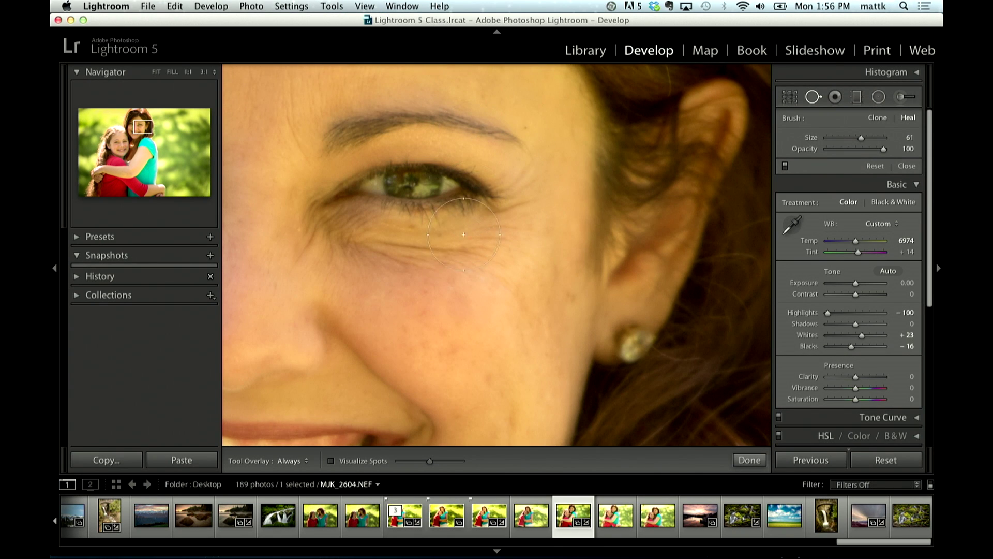
left_click_drag(548, 186, 569, 235)
scroll(569, 235, "down", 1)
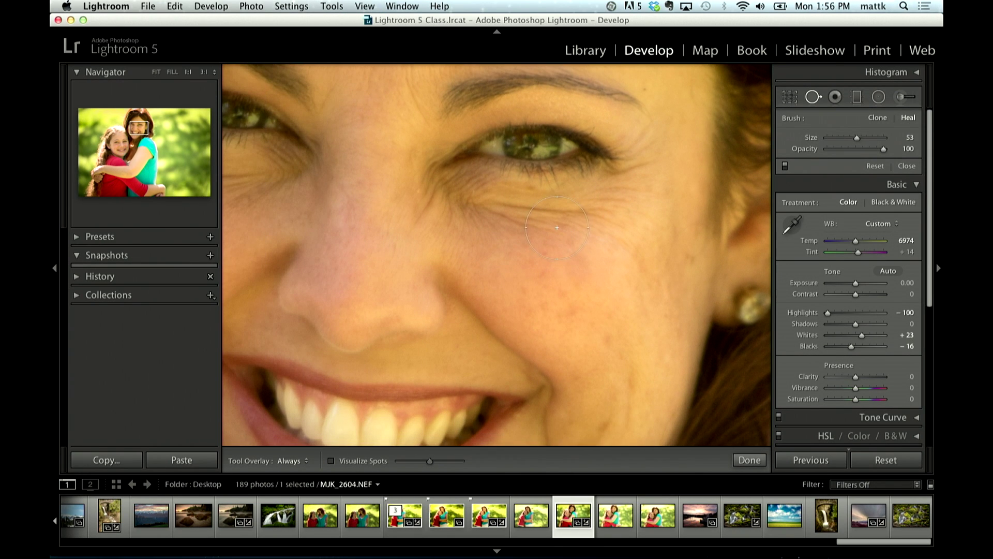
scroll(557, 227, "down", 5)
mouse_move(436, 180)
left_mouse_down()
mouse_move(465, 205)
mouse_move(423, 197)
mouse_move(567, 205)
mouse_move(644, 188)
left_mouse_up()
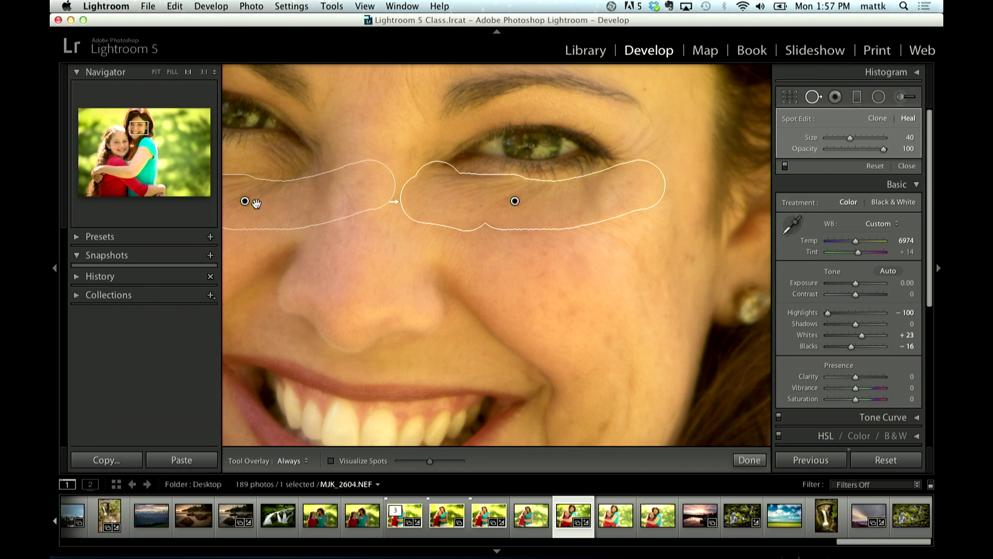
Step: Collapse the left panel and move the heal source to the smooth cheek below the eye
left_click(54, 269)
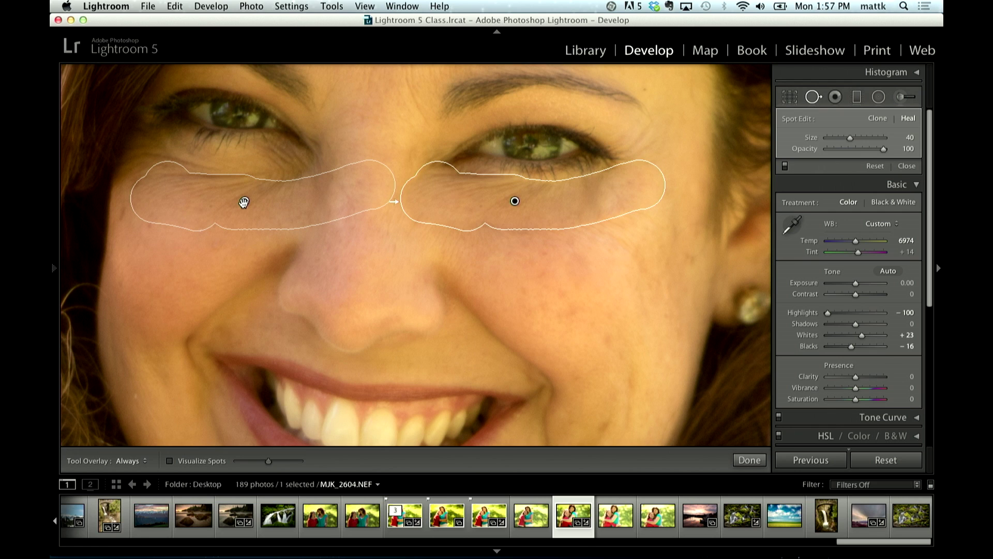
mouse_move(243, 202)
left_mouse_down()
mouse_move(382, 281)
mouse_move(574, 281)
mouse_move(557, 275)
mouse_move(561, 264)
left_mouse_up()
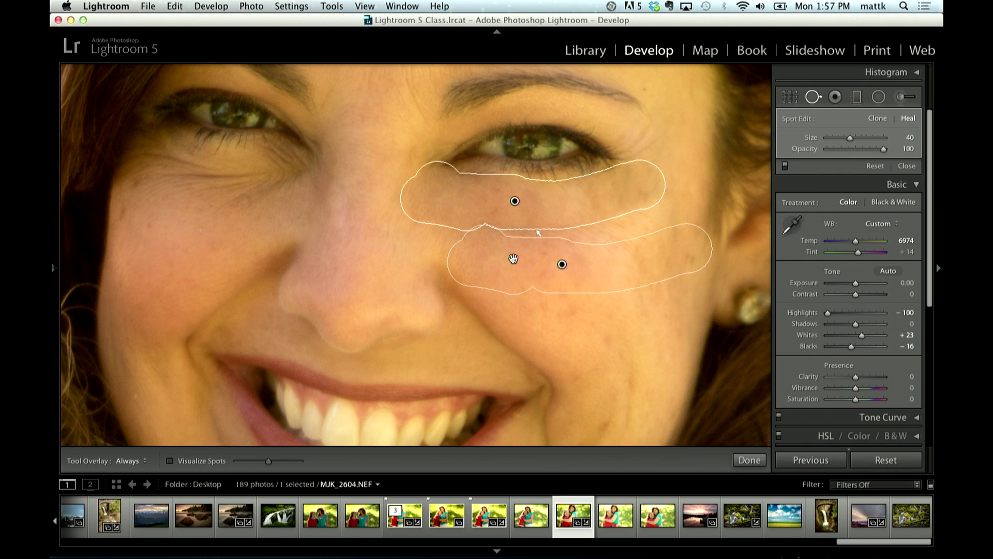
left_click(785, 166)
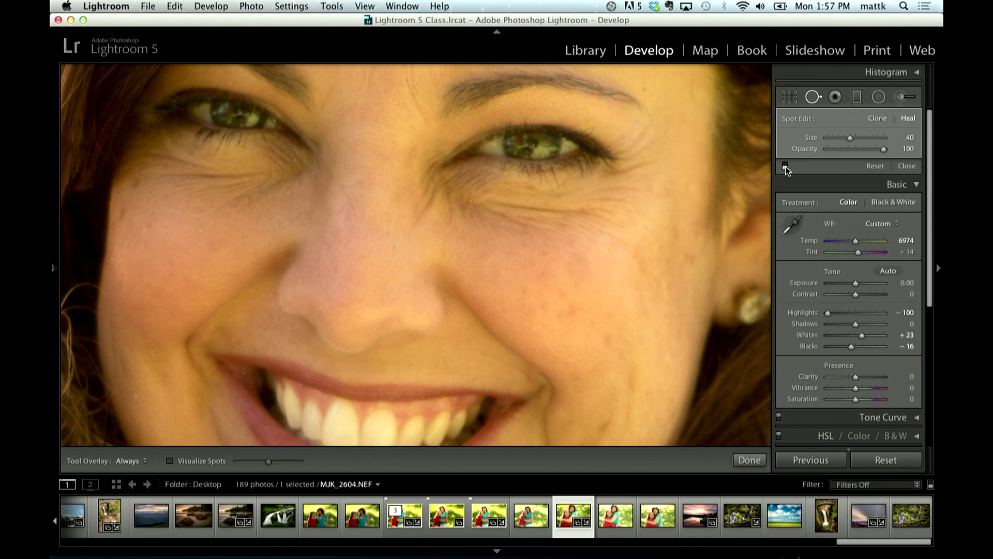
left_click(786, 165)
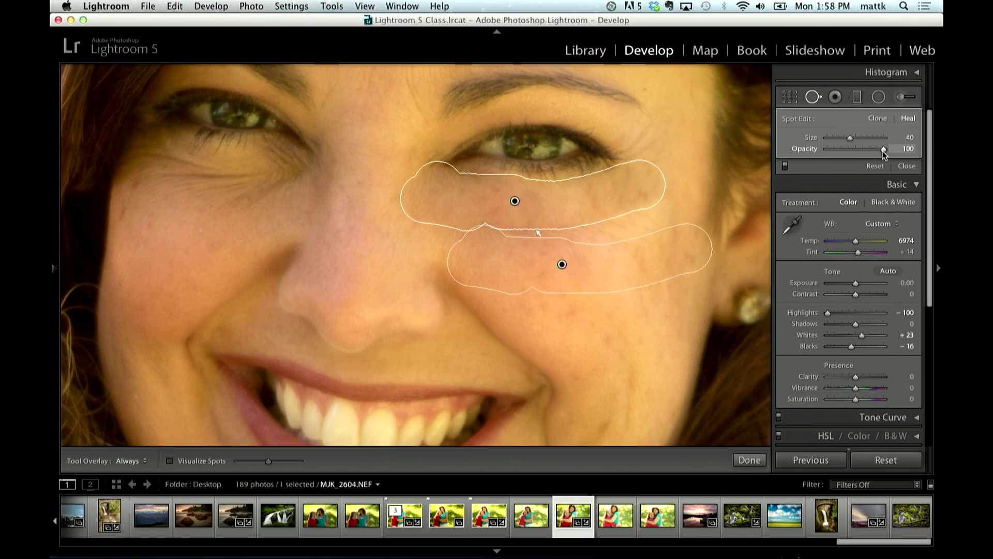
Step: Set the under-eye heal opacity to 49, then toggle the panel off and on to compare
left_click_drag(882, 149, 816, 151)
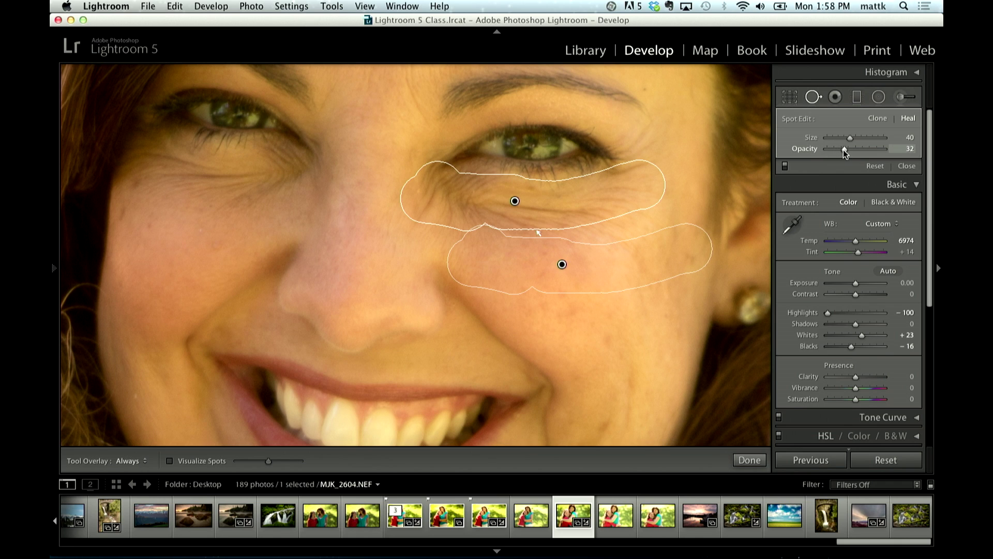
left_click_drag(843, 150, 851, 151)
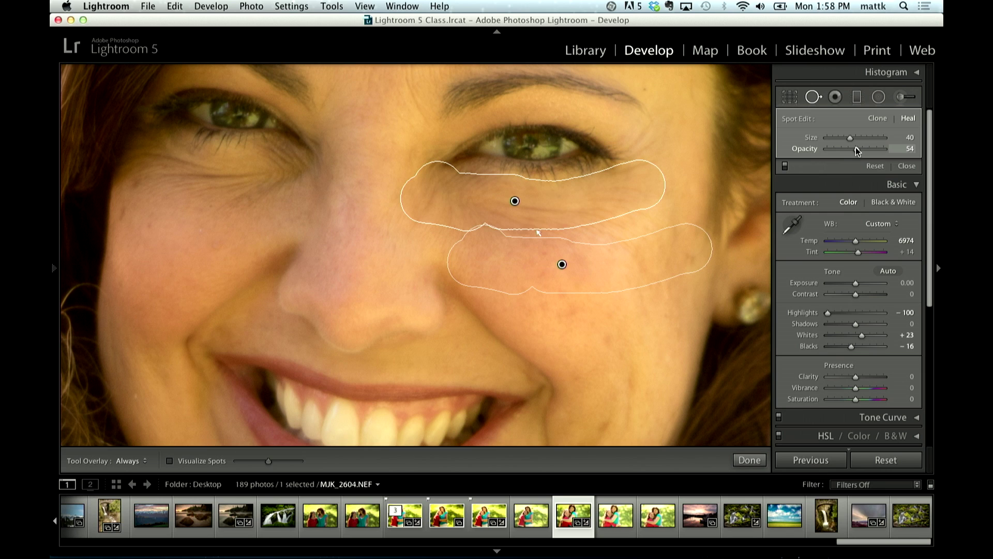
left_click_drag(855, 148, 853, 149)
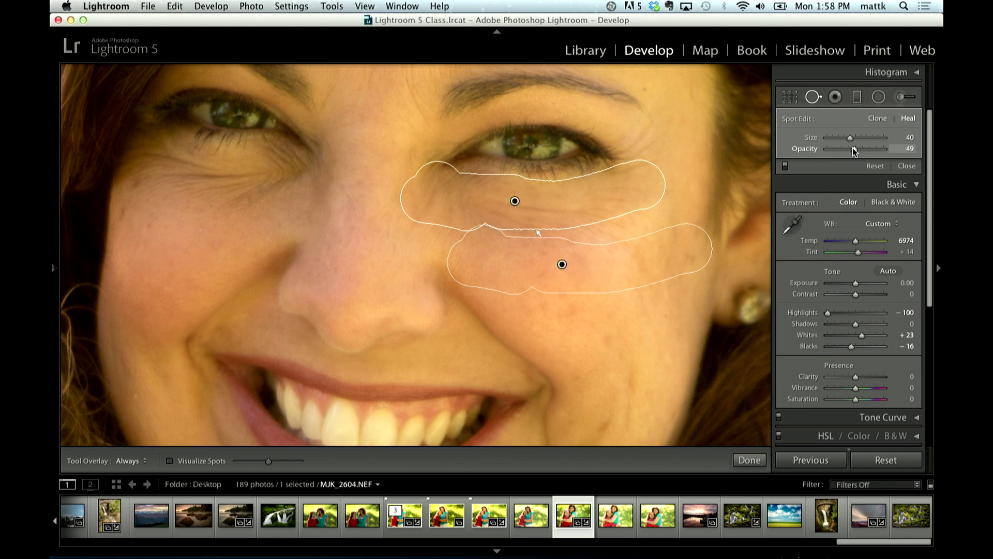
left_click(785, 167)
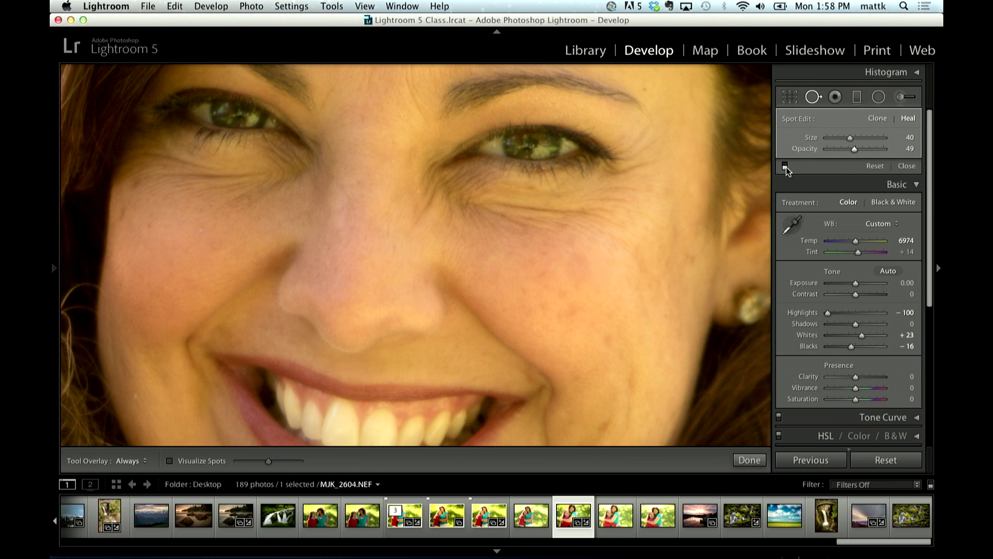
left_click(785, 166)
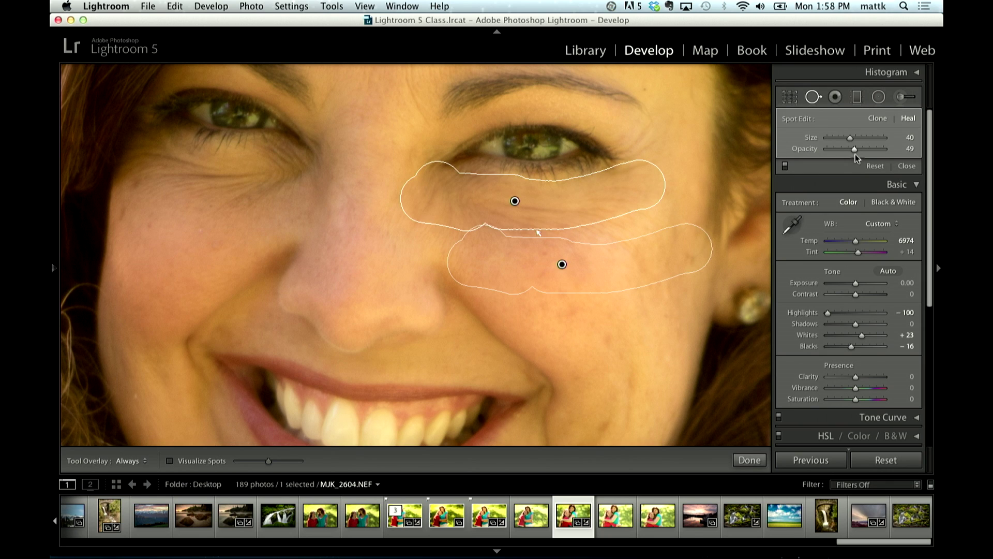